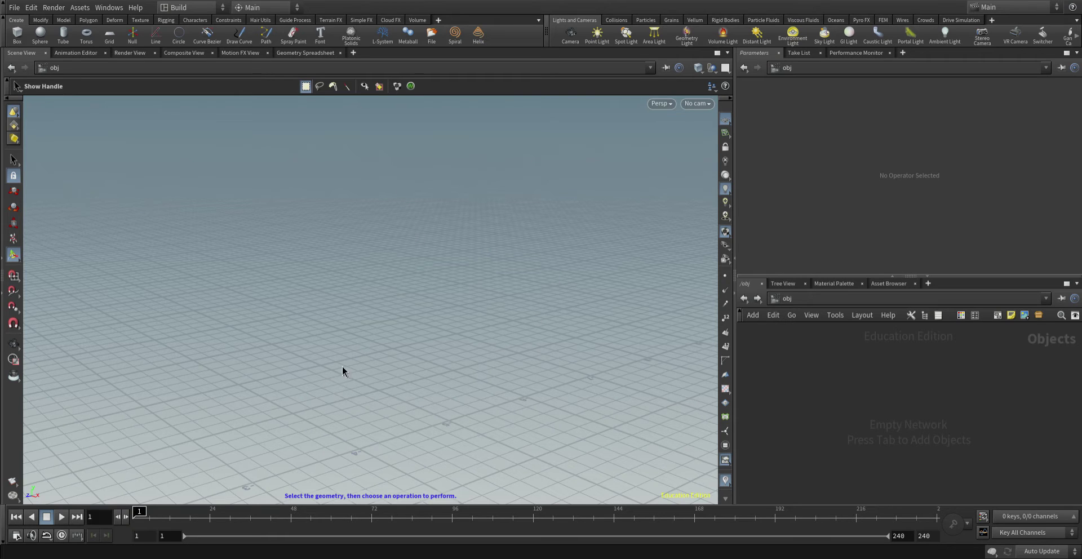
Step: Place a box in the scene and open its geometry network
click(17, 34)
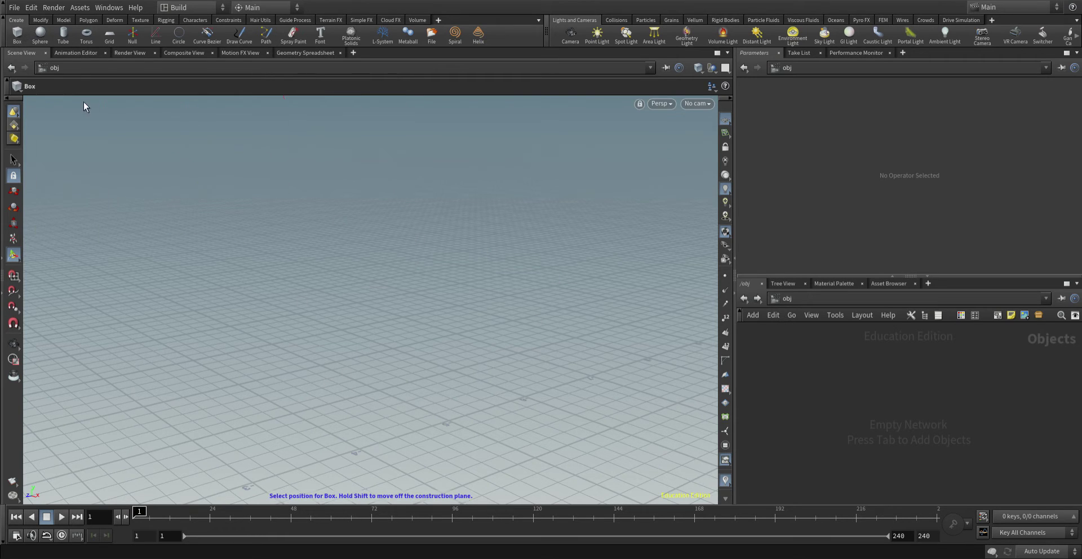
click(400, 279)
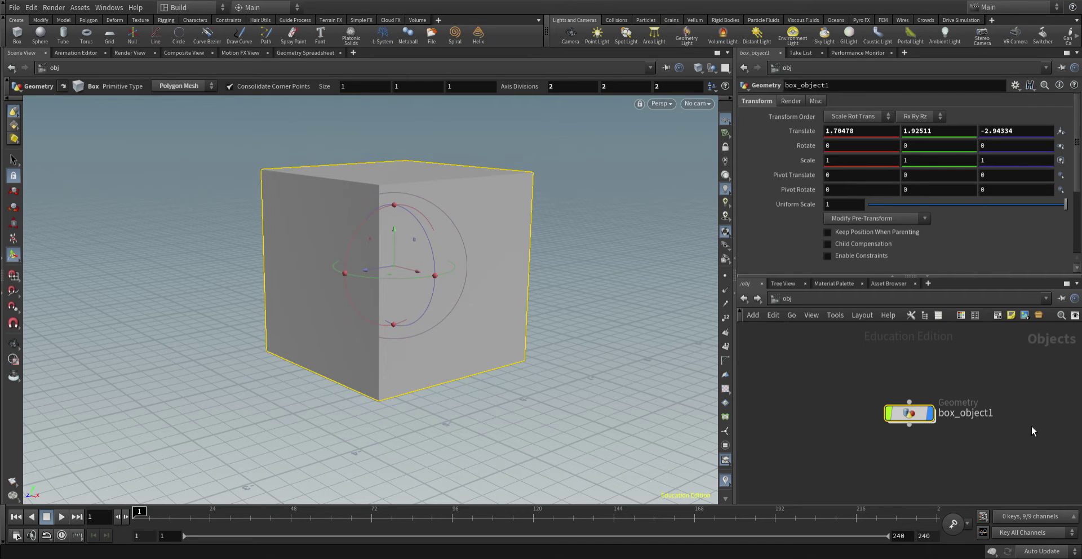
double_click(907, 413)
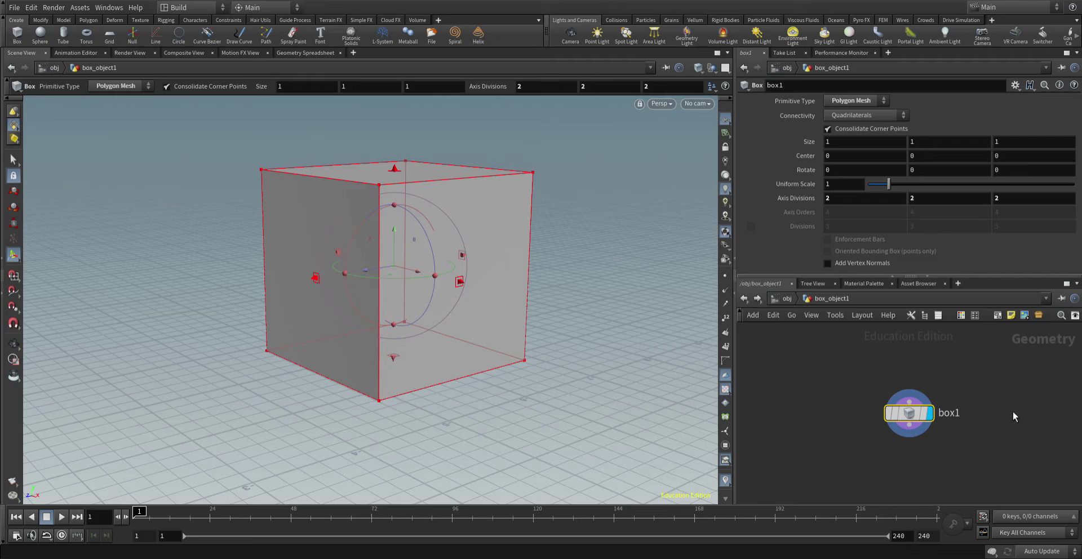
Step: Add a PolyBevel node to the network and wire the box's output into its first input
middle_drag(962, 376, 885, 346)
key(Tab)
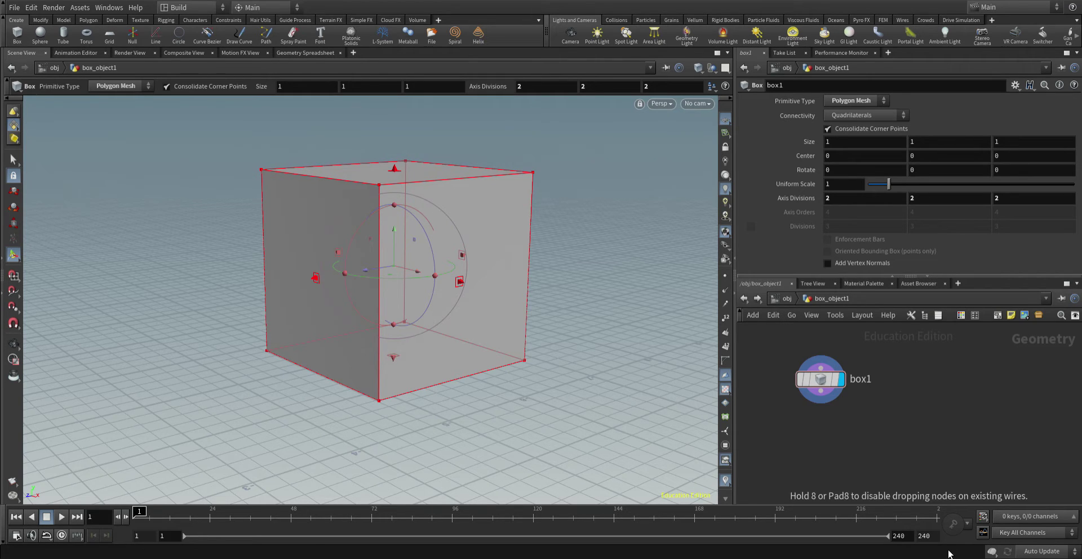
click(941, 403)
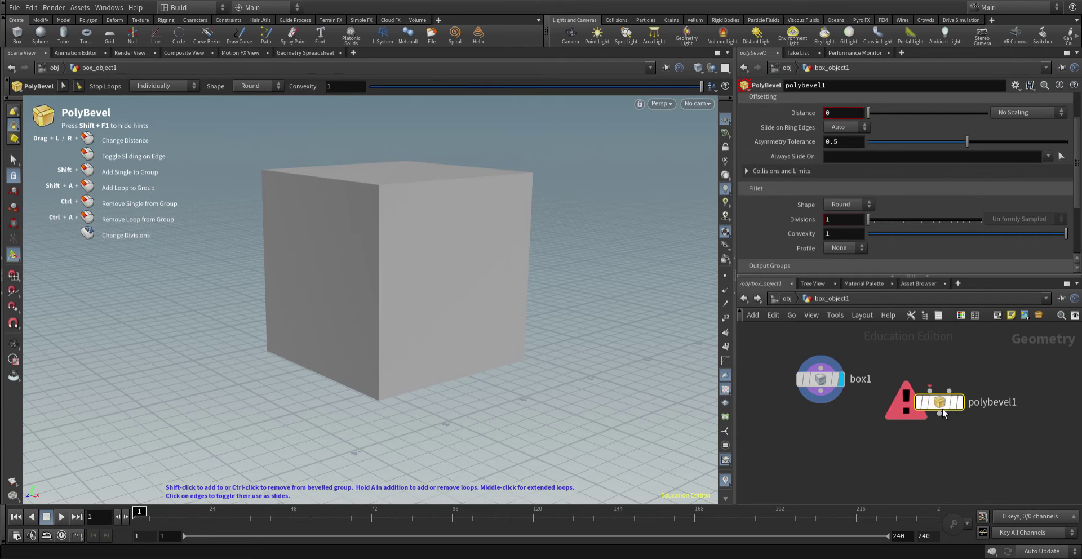
click(929, 389)
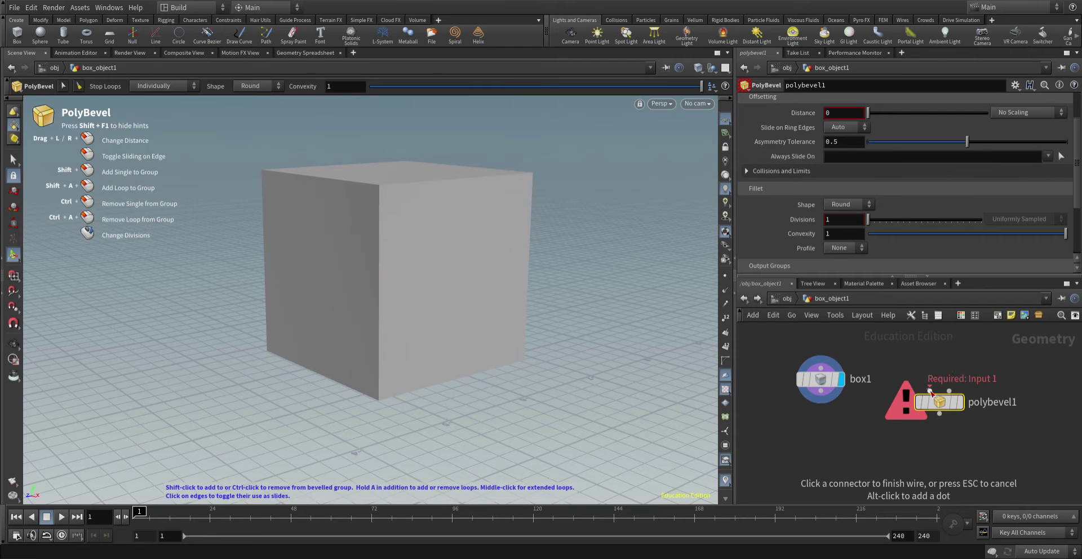
click(821, 398)
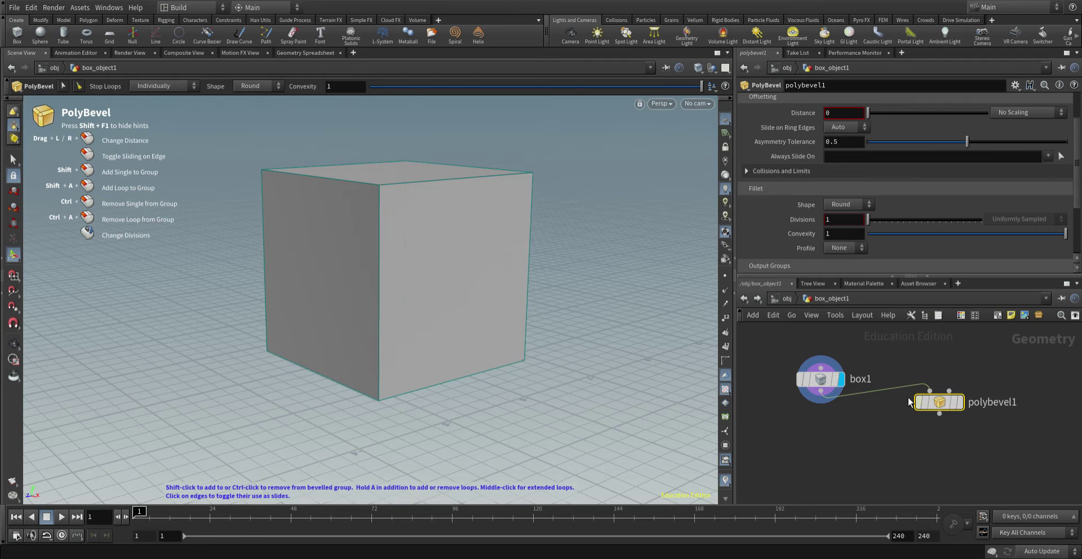
Step: Display the PolyBevel result on the box and raise the bevel distance to 0.59
drag(428, 288, 455, 262)
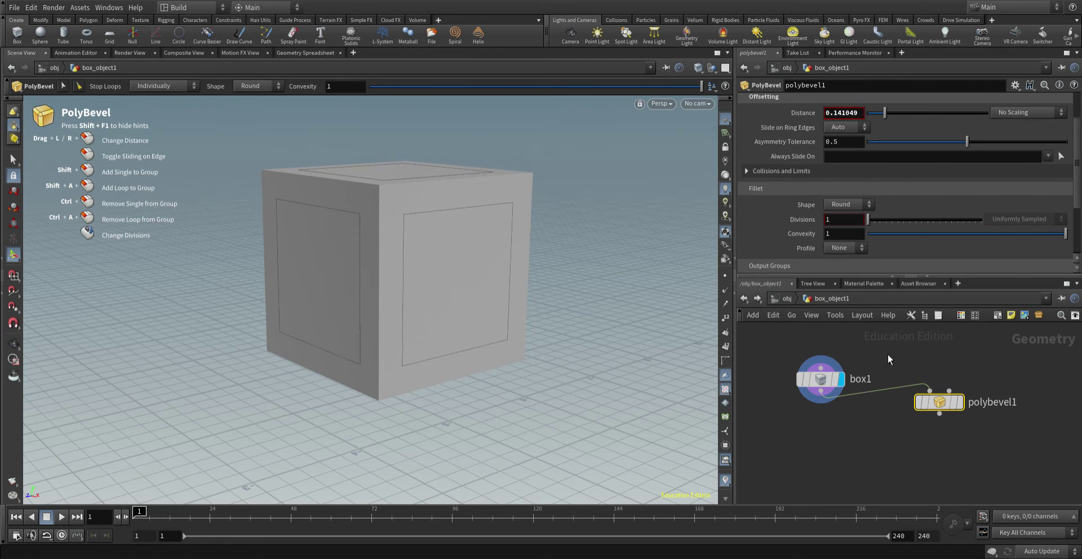
click(960, 403)
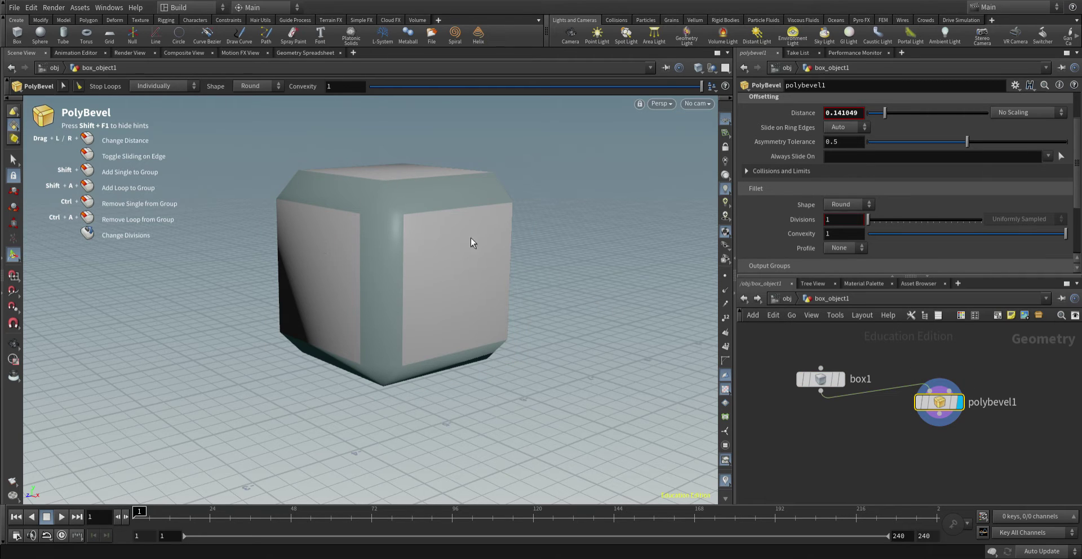
drag(414, 288, 406, 229)
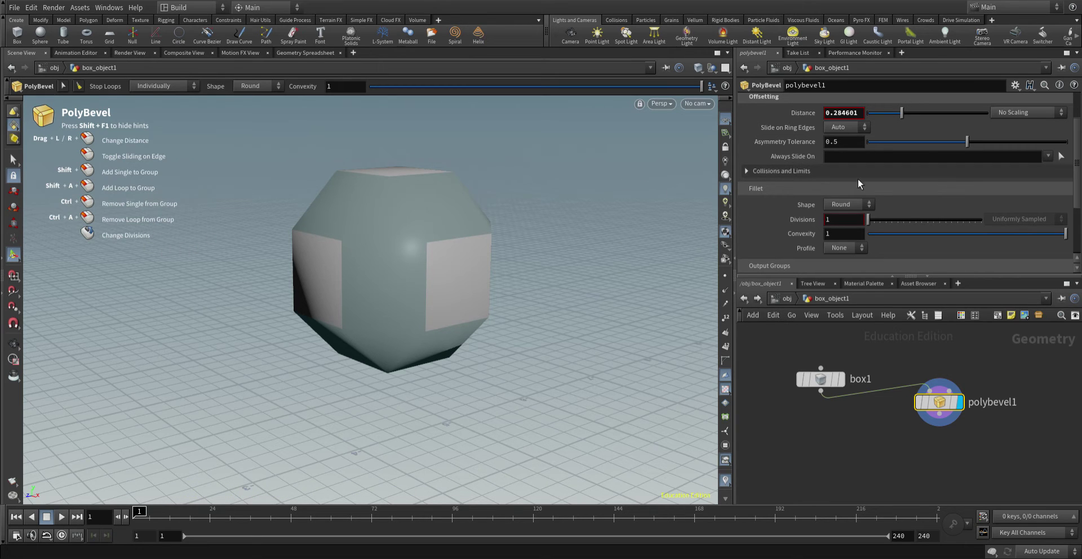
scroll(975, 198, up, 3)
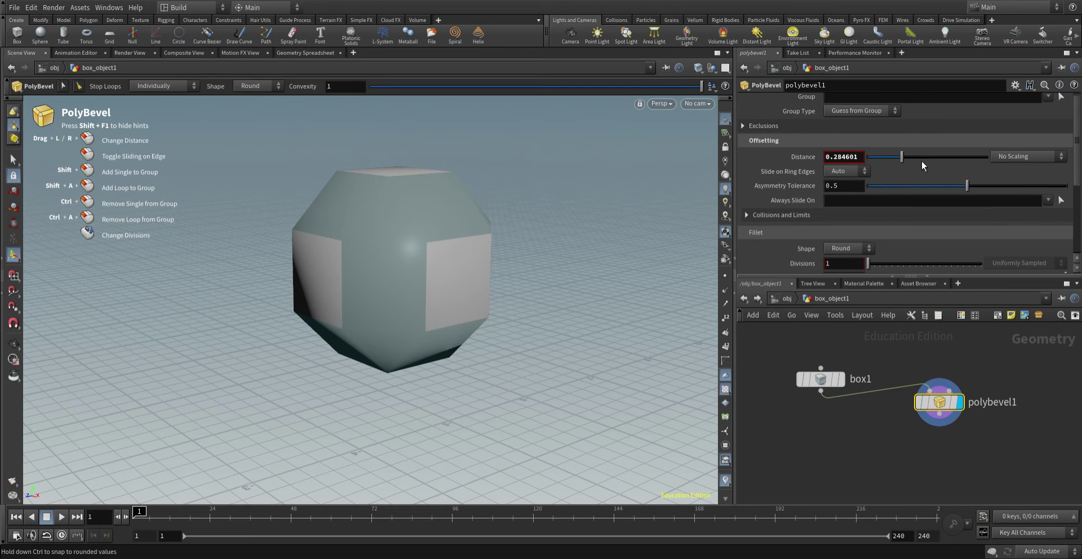
drag(905, 158, 941, 171)
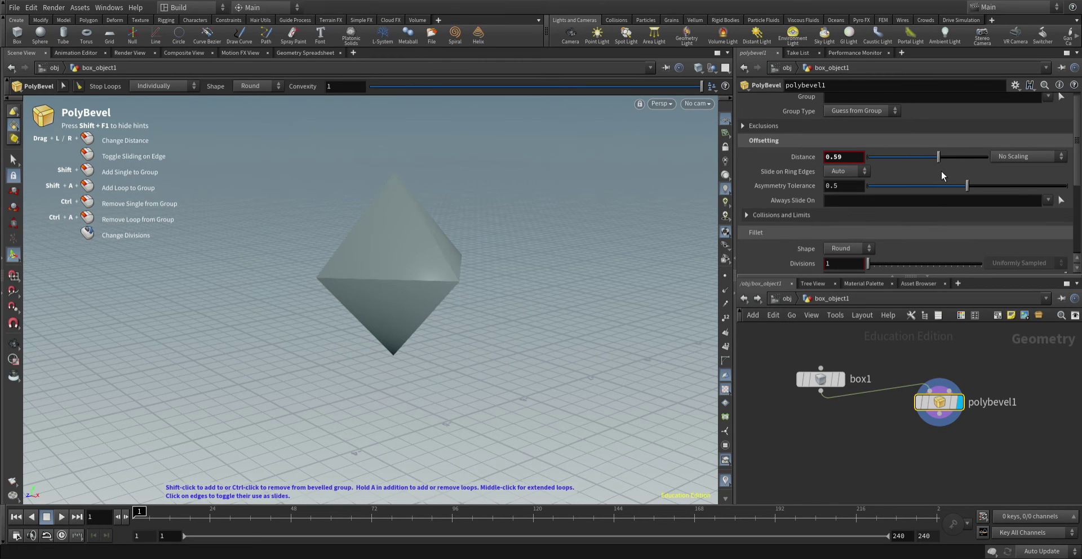
Step: Set the box bevel's fillet divisions to 7 and reduce the bevel distance to 0.231
scroll(918, 209, down, 2)
scroll(918, 211, down, 2)
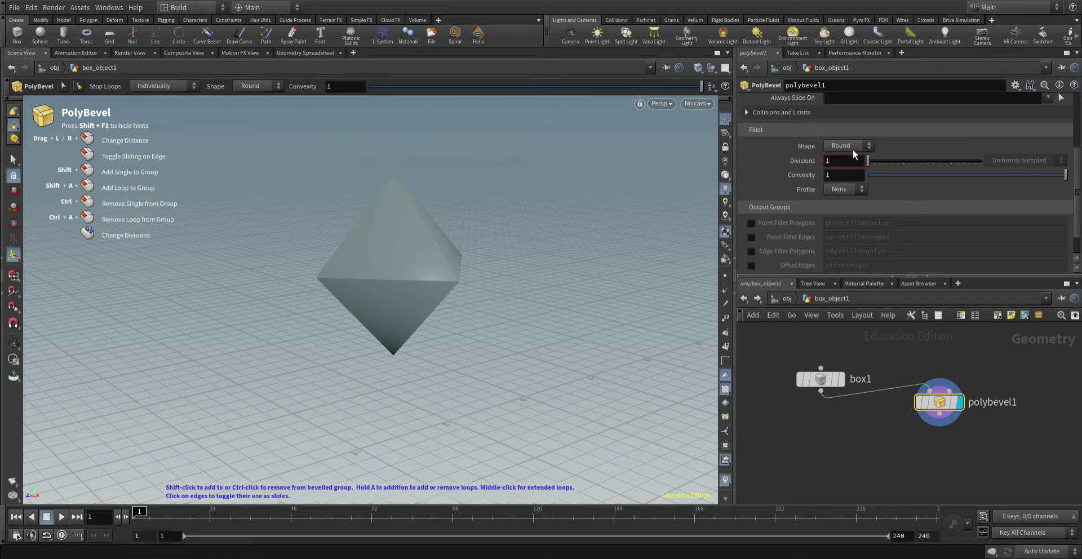
click(882, 163)
drag(883, 162, 985, 167)
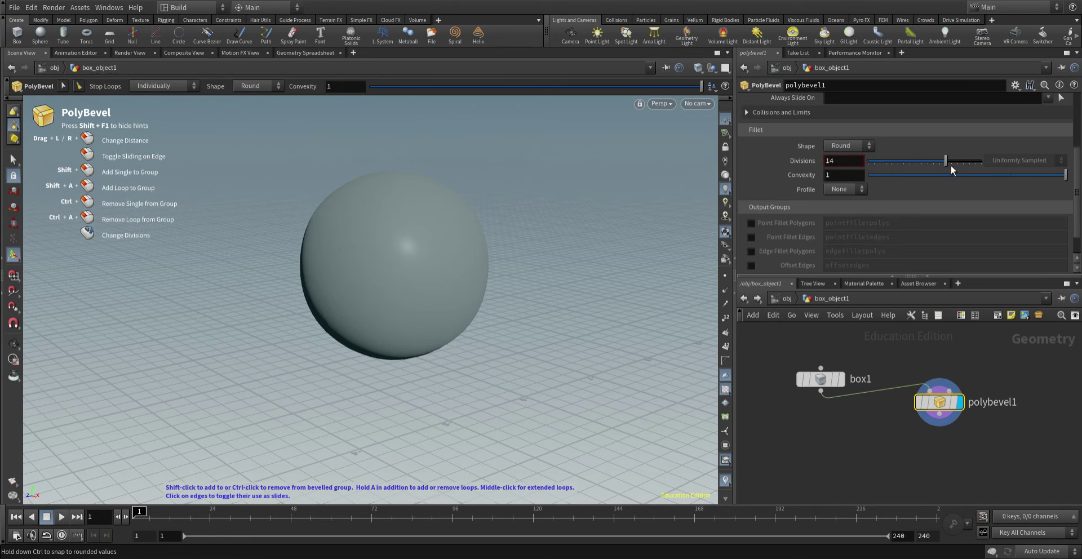
drag(951, 164, 906, 164)
scroll(907, 163, up, 3)
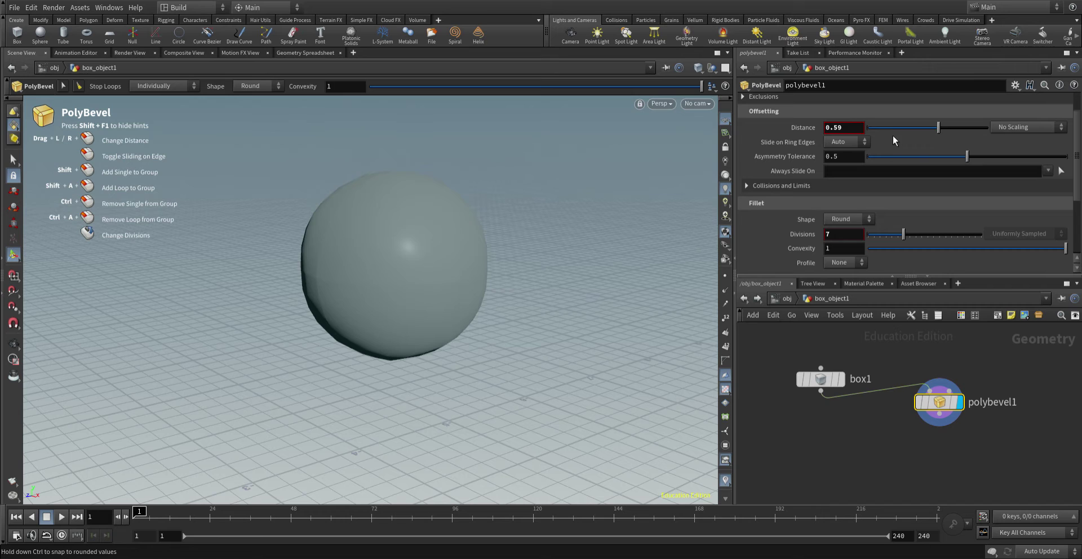
click(895, 129)
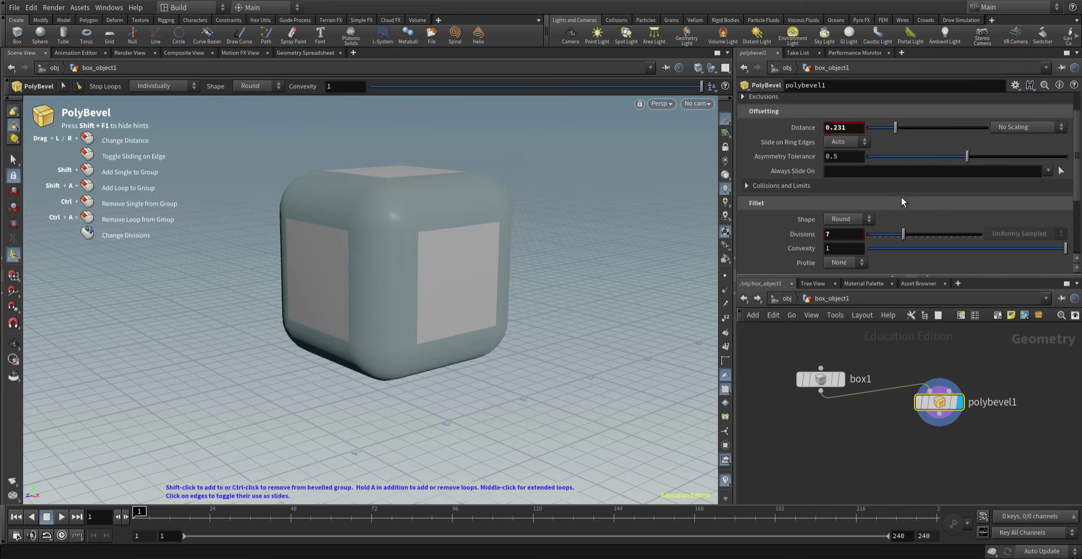
Step: Try the None, Solid and Chamfer fillet shapes on the box bevel and return to Round
scroll(900, 200, down, 3)
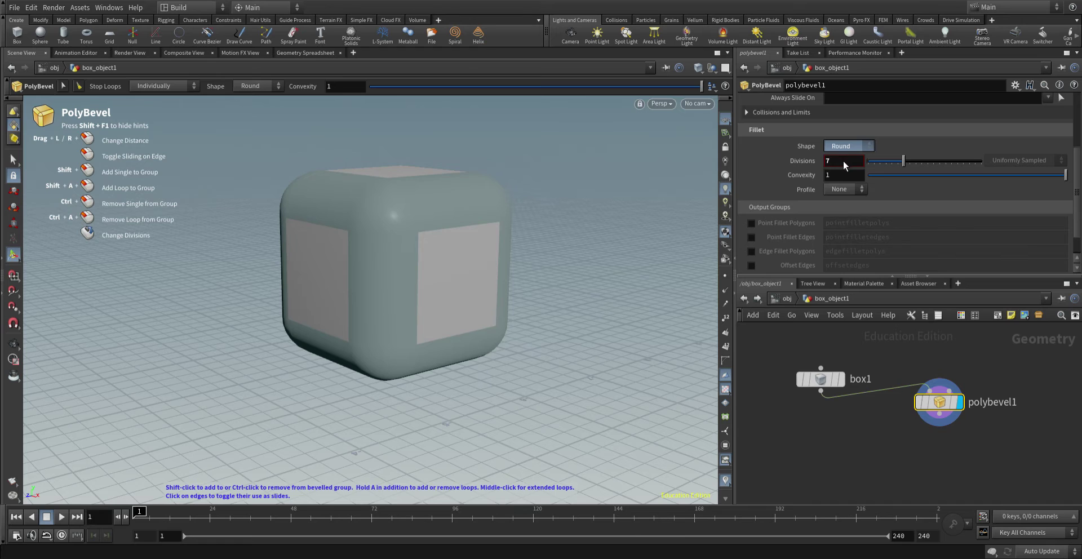
click(848, 146)
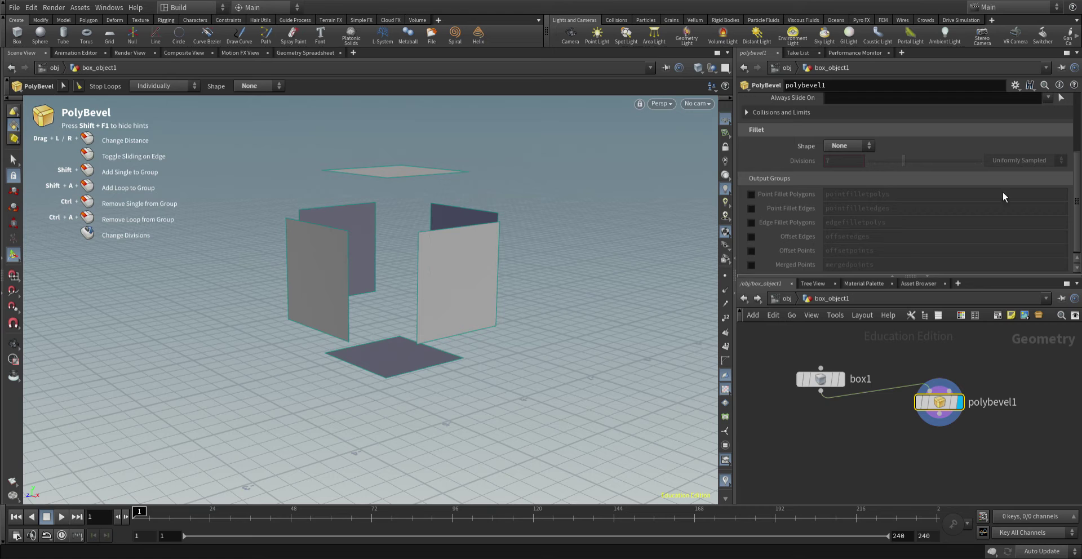
scroll(964, 194, up, 3)
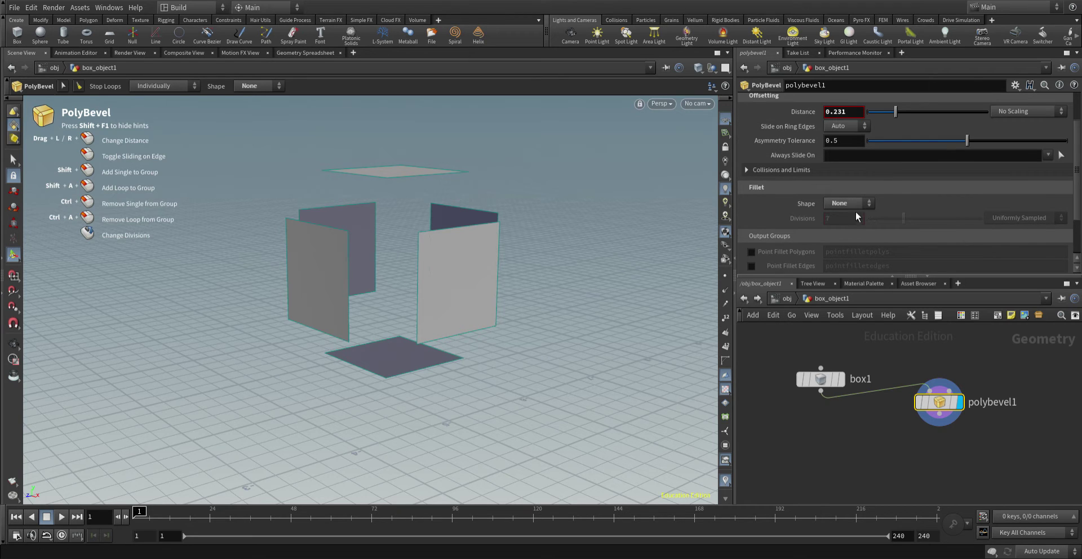
scroll(851, 203, down, 1)
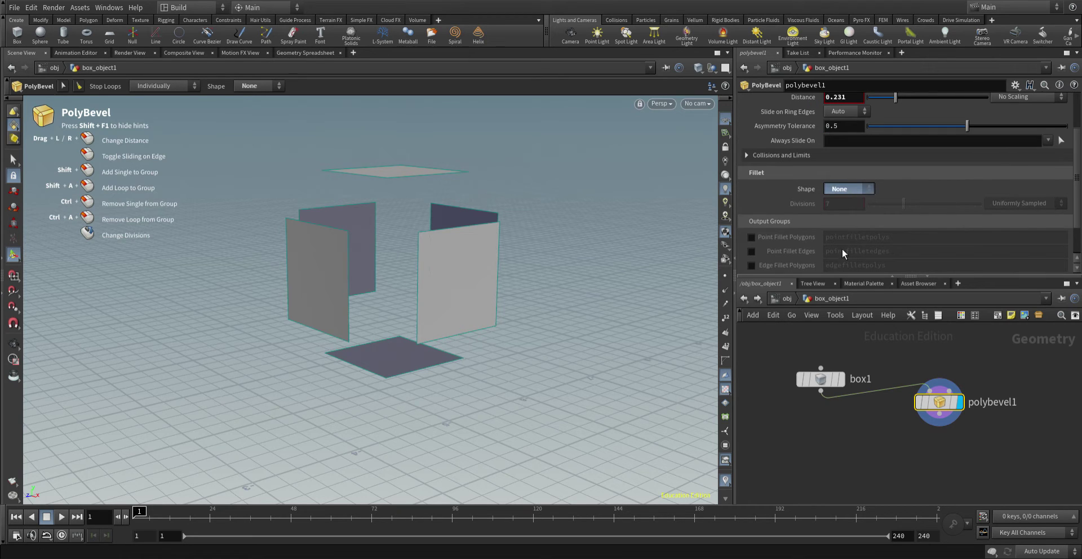
click(849, 188)
click(843, 217)
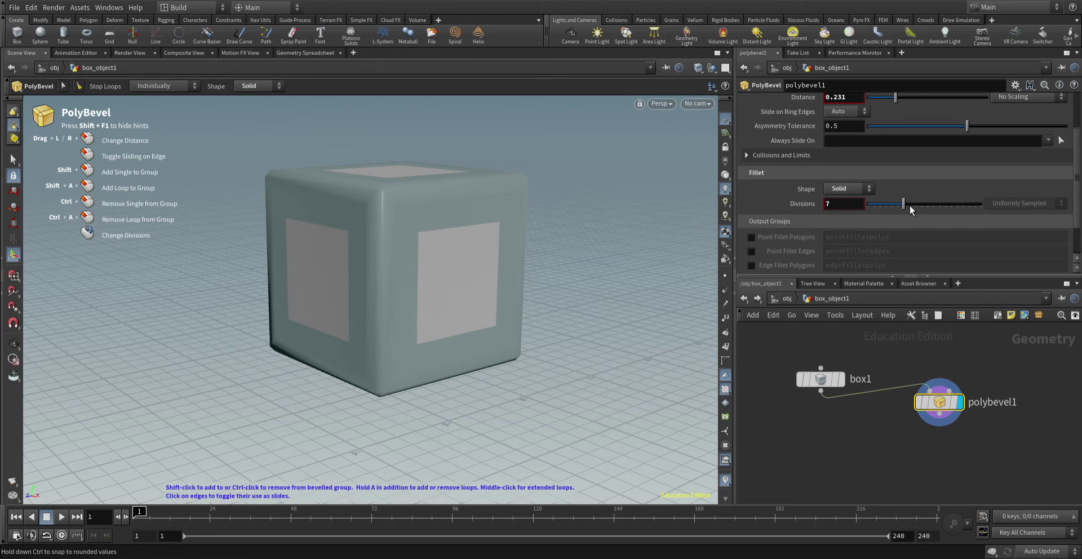
mouse_move(908, 204)
mouse_down()
mouse_move(898, 202)
mouse_move(919, 202)
mouse_move(904, 202)
mouse_up()
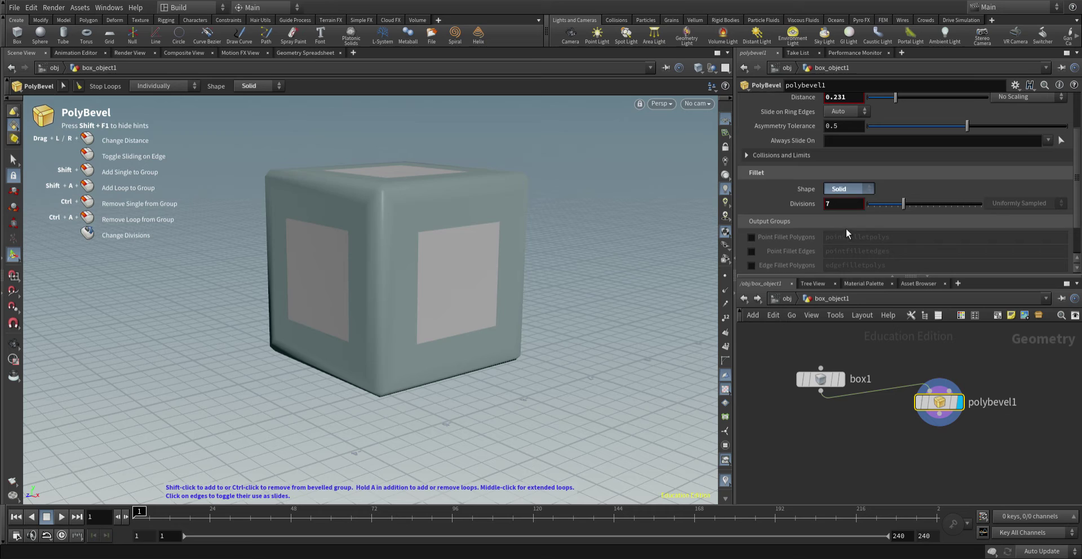
click(854, 188)
click(852, 238)
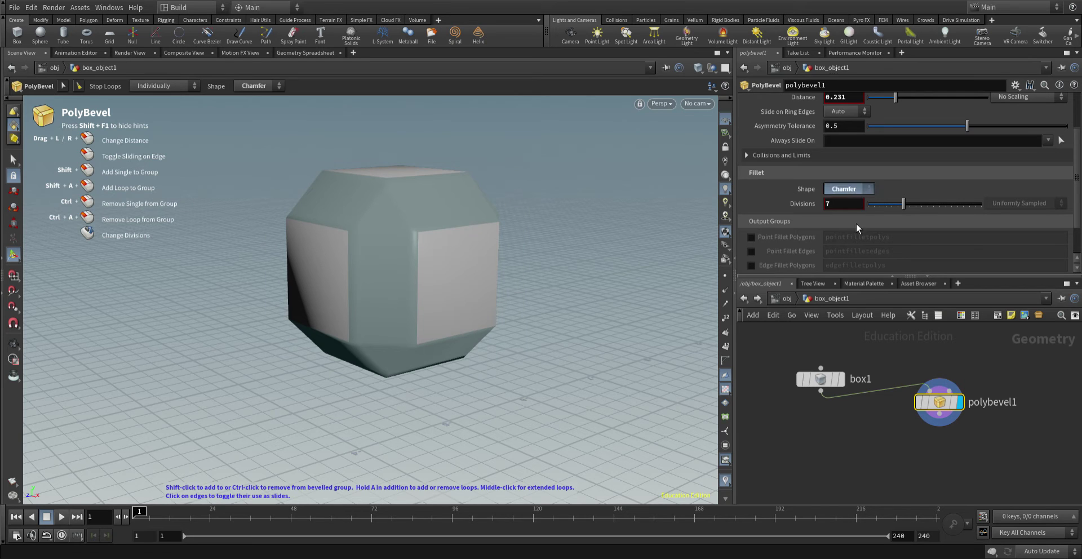
click(848, 189)
click(846, 249)
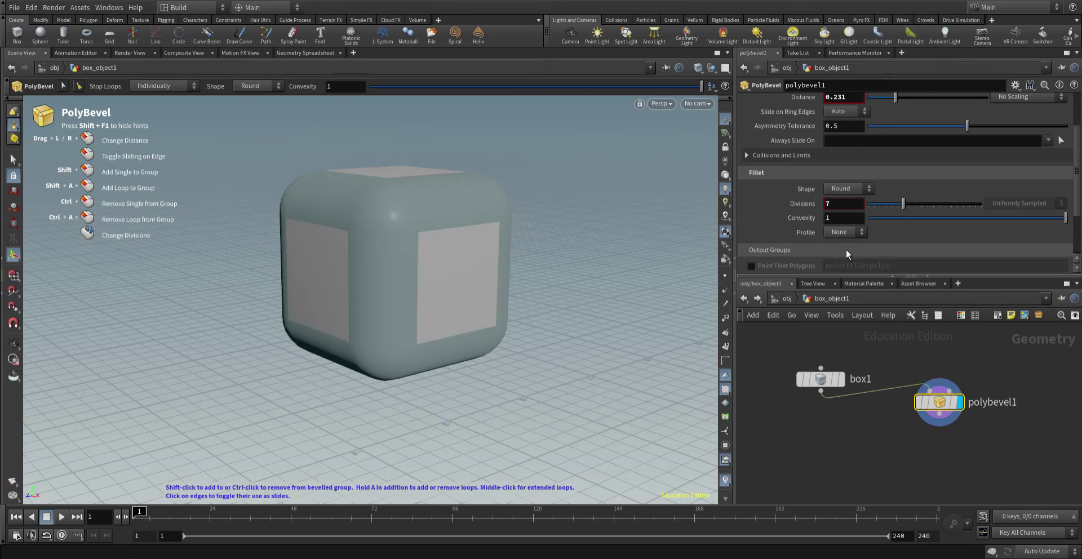
Step: Set the round fillet's convexity to -0.966 and the bevel distance to 0.495
drag(907, 217, 873, 226)
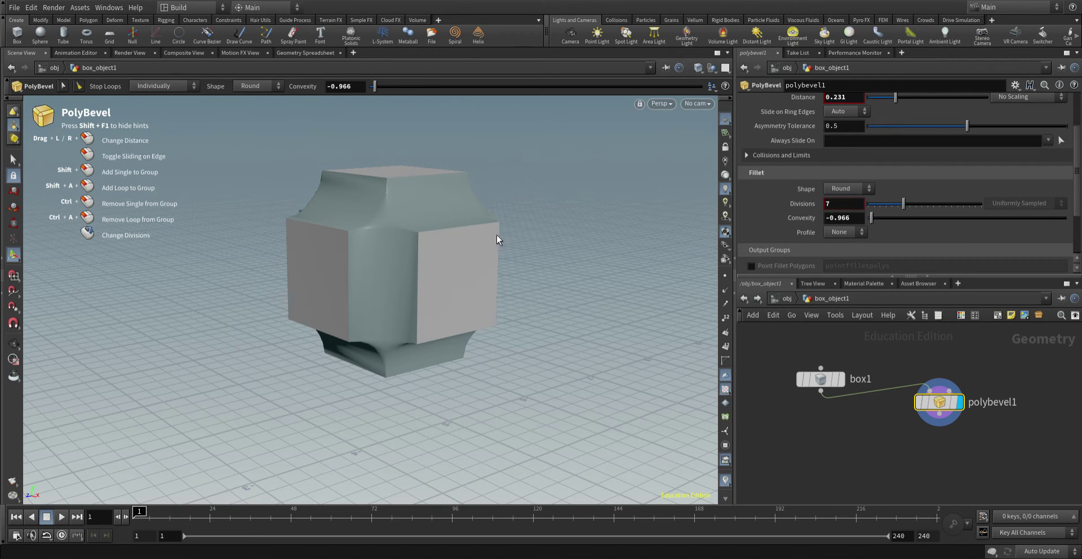
scroll(887, 200, up, 1)
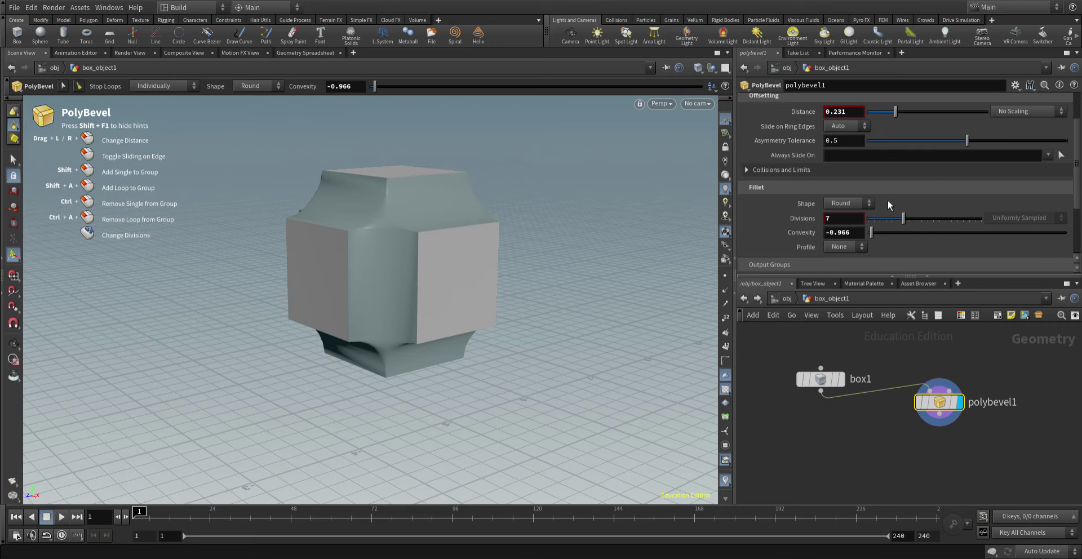
drag(895, 112, 931, 113)
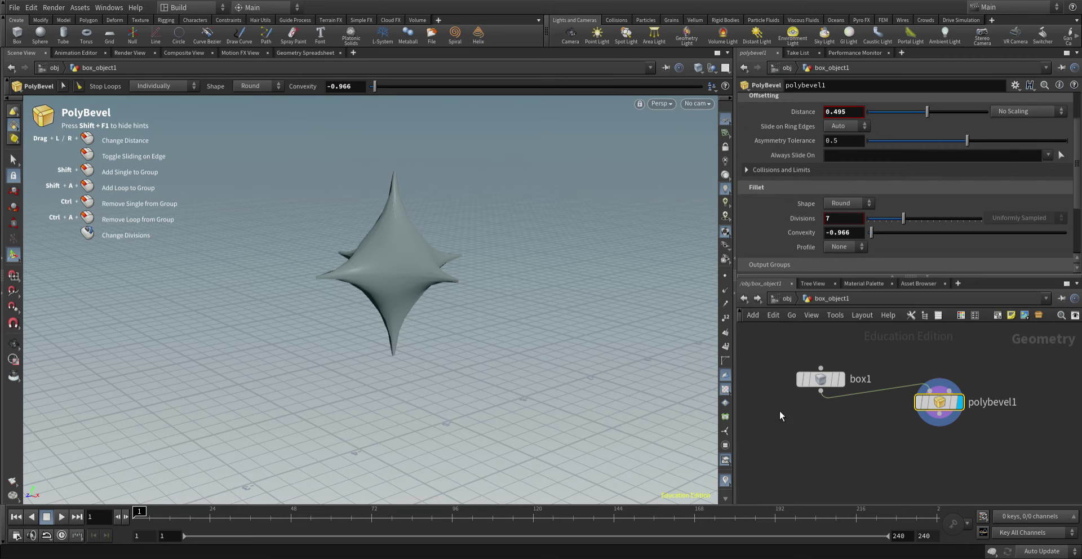
Step: Return to the object level and place a sphere beside the beveled box
click(747, 296)
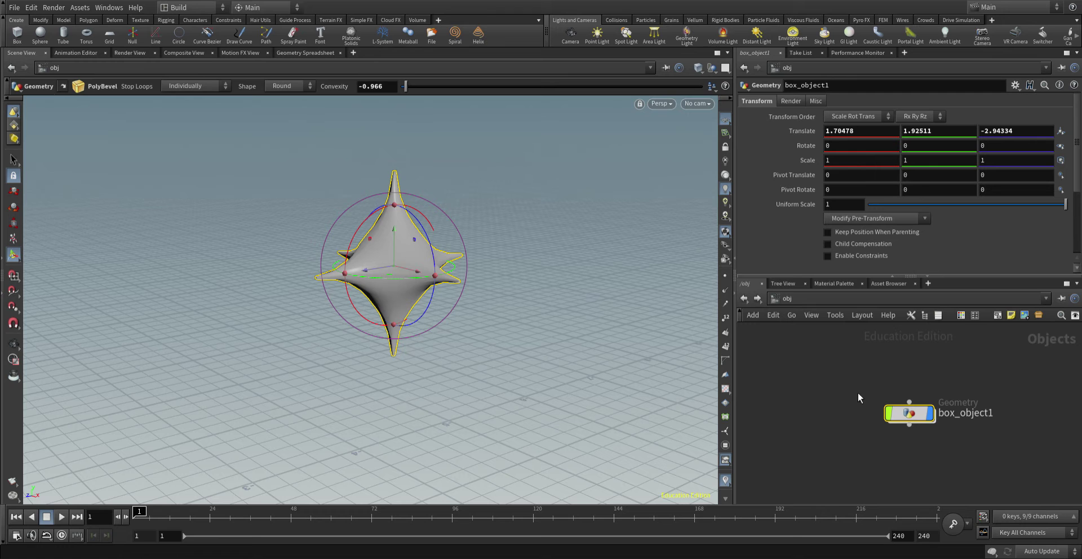
click(40, 32)
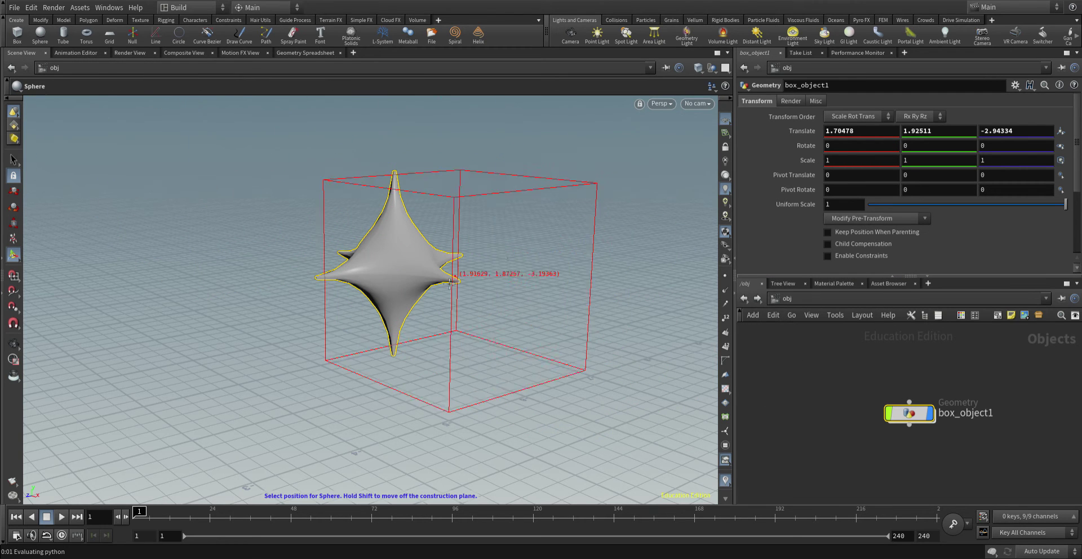
click(630, 235)
key(Escape)
drag(562, 260, 379, 281)
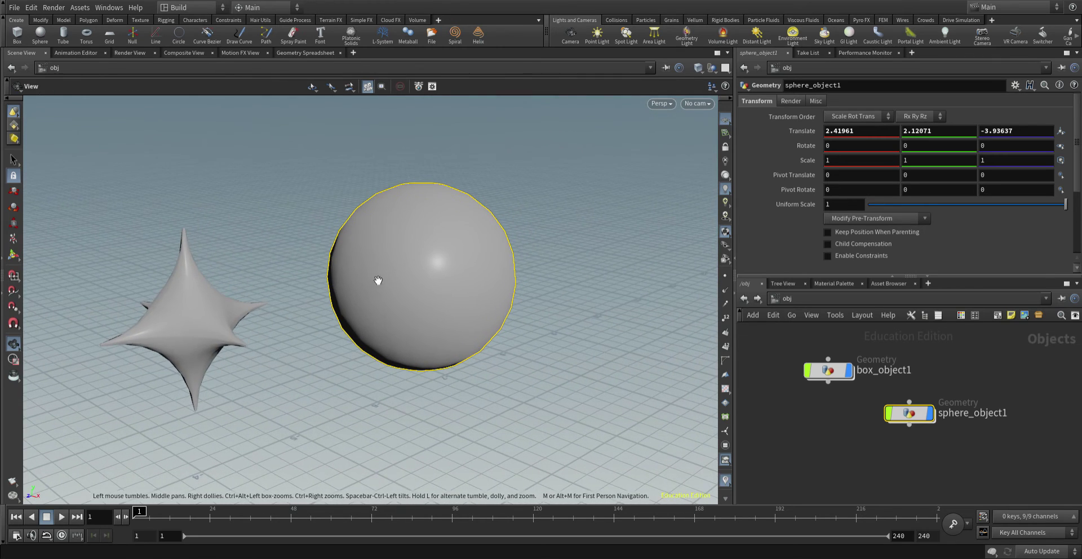
key(Return)
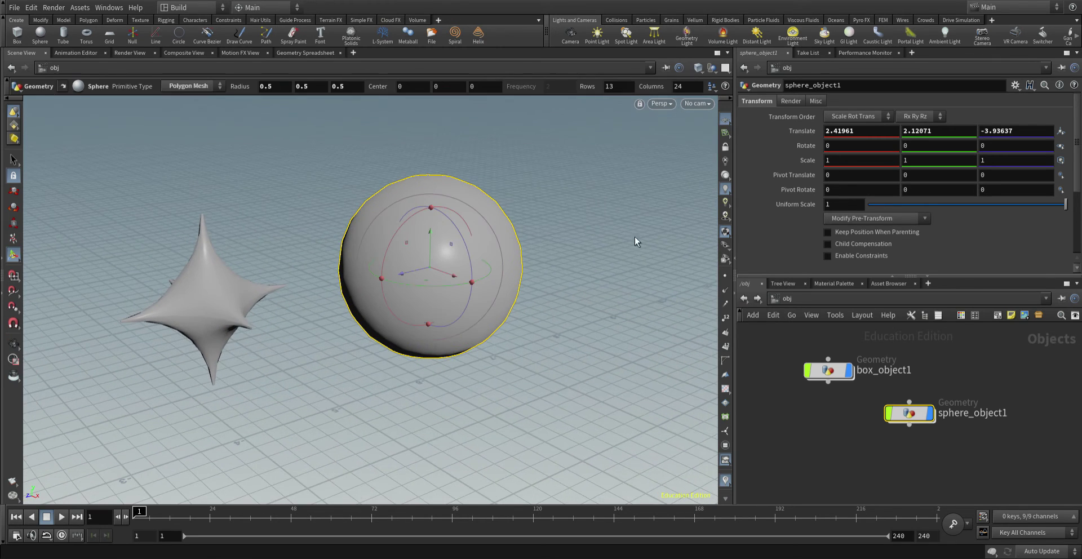
Step: Add a PolyBevel node inside the sphere's geometry network and wire the sphere's output into its first input
double_click(930, 417)
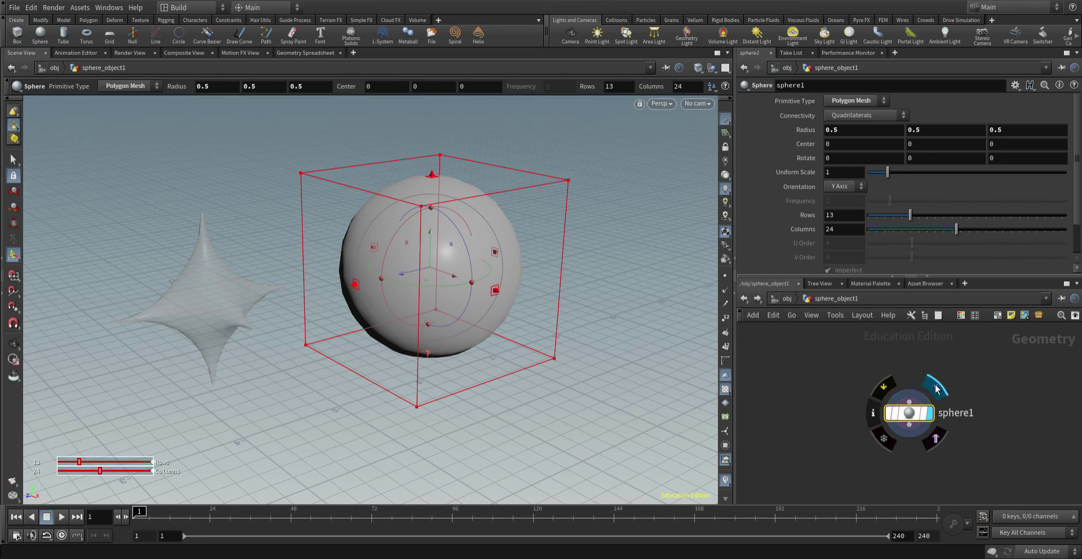
key(Tab)
click(830, 417)
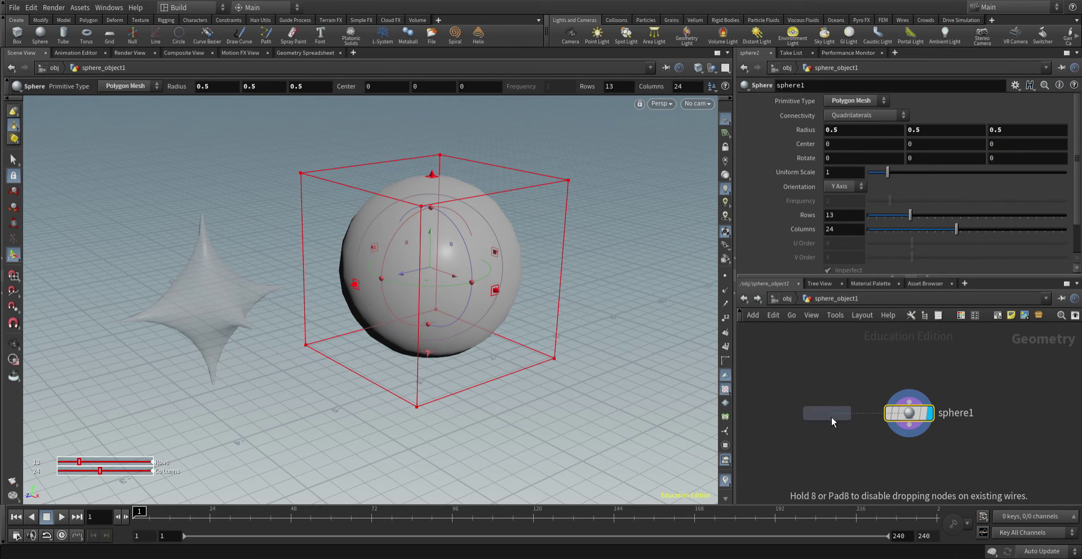
click(784, 358)
click(909, 435)
click(775, 346)
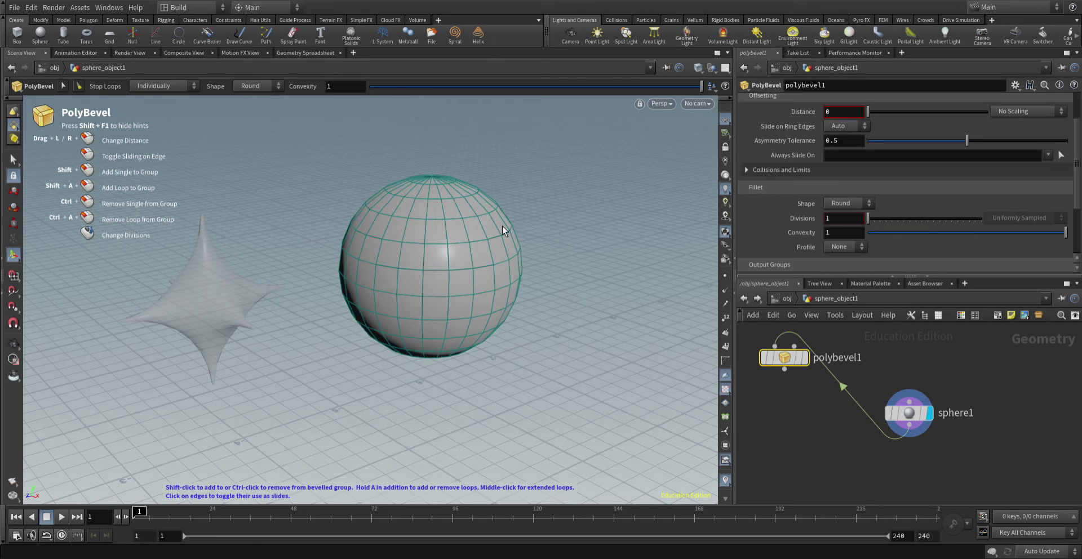
Step: Bevel the sphere's edges by a distance of about 0.025 and display the PolyBevel result
drag(502, 225, 428, 234)
click(804, 357)
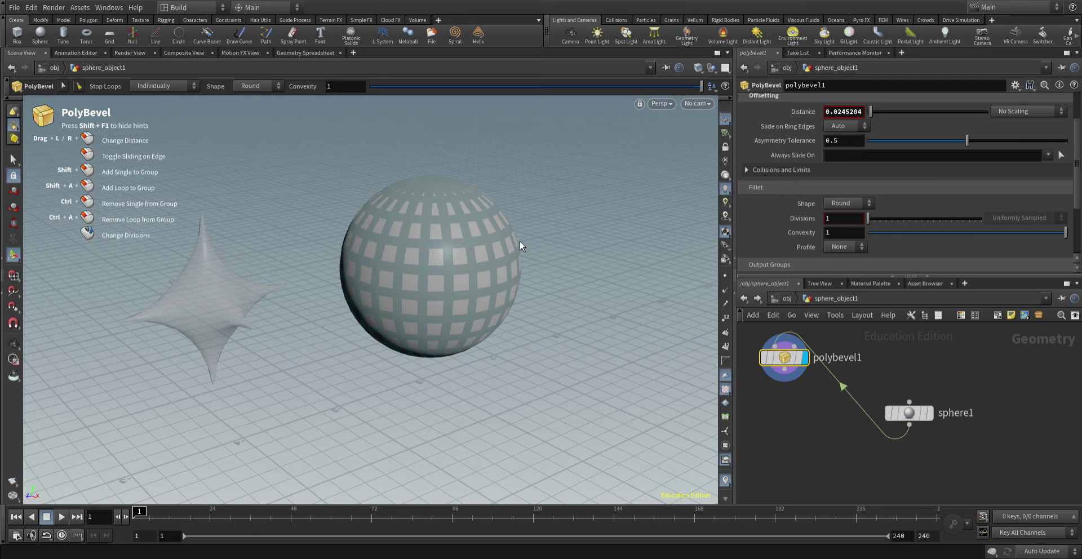
Step: Set the sphere bevel's fillet shape to None and its distance to 0.009
drag(485, 255, 502, 243)
click(844, 207)
click(848, 213)
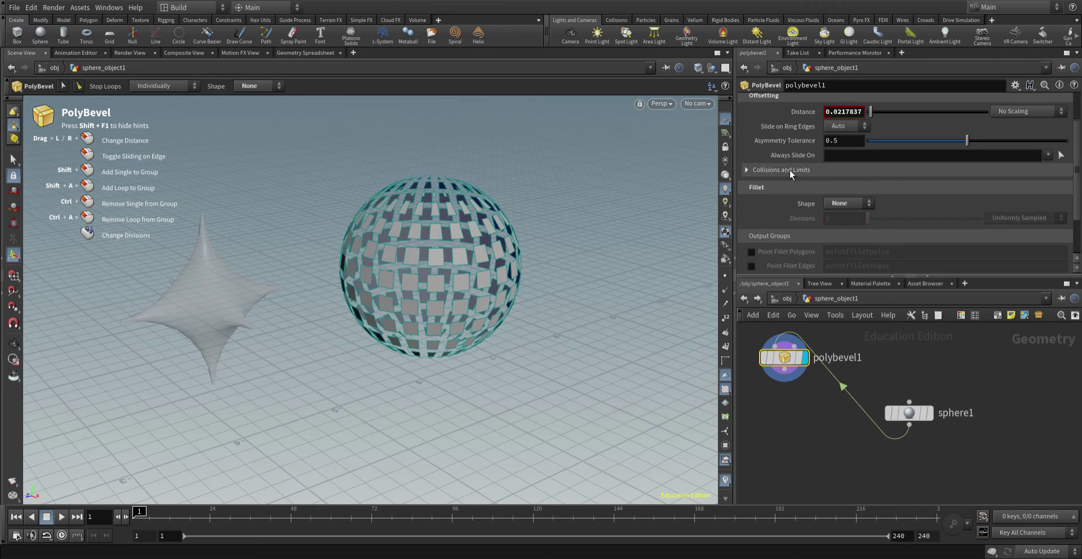
drag(871, 111, 876, 118)
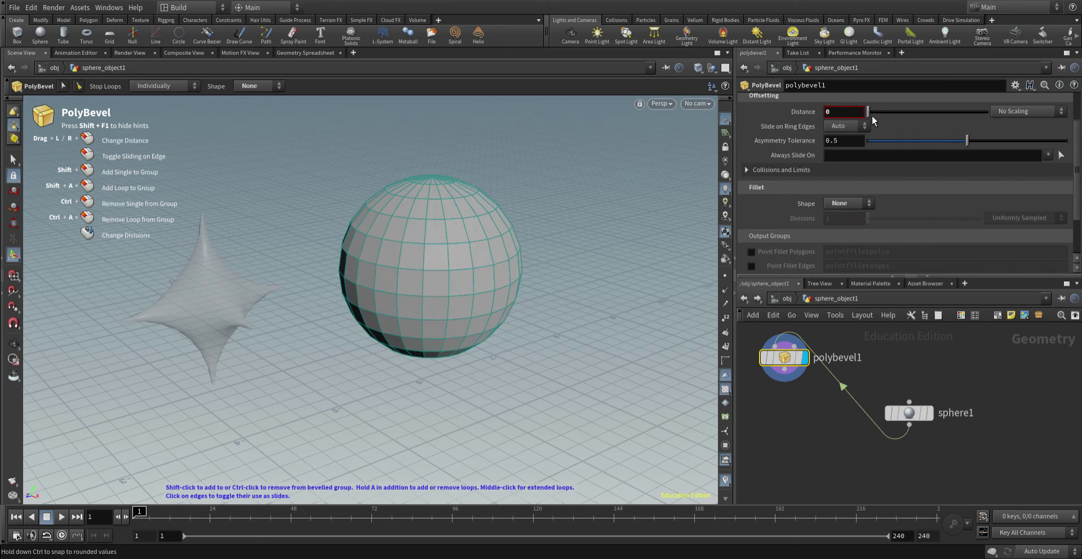
mouse_move(872, 120)
mouse_down()
mouse_move(1012, 117)
mouse_move(983, 114)
mouse_move(1076, 130)
mouse_move(873, 116)
mouse_up()
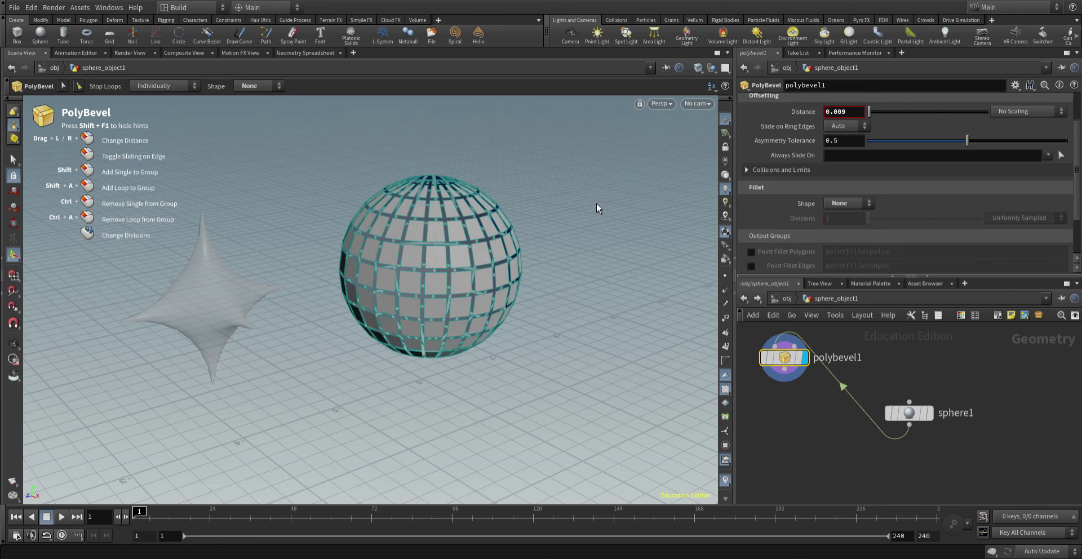
Step: Switch the sphere bevel's fillet shape to Round with 4 divisions and a convexity of -0.641
scroll(908, 225, down, 3)
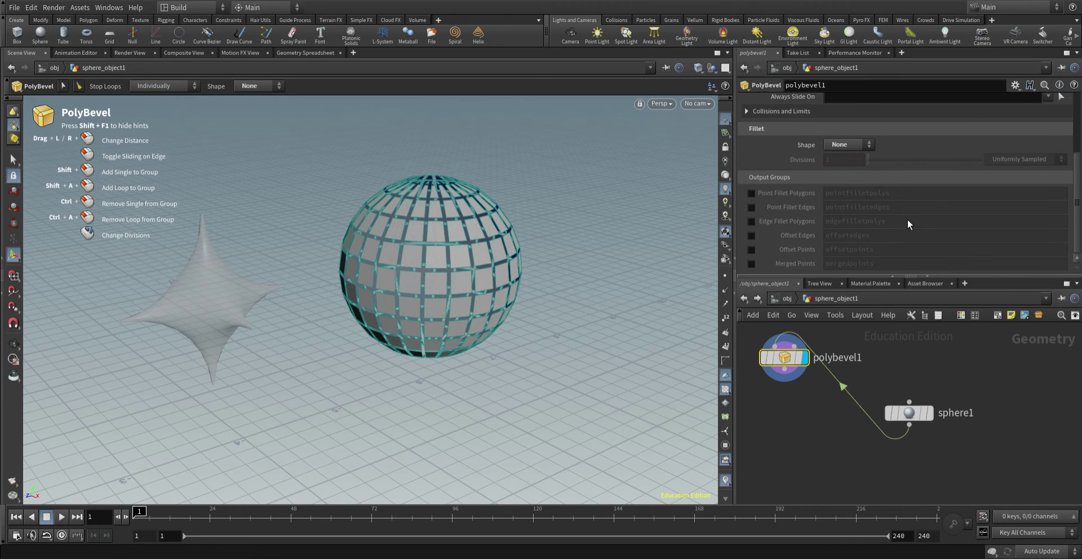
scroll(908, 221, up, 4)
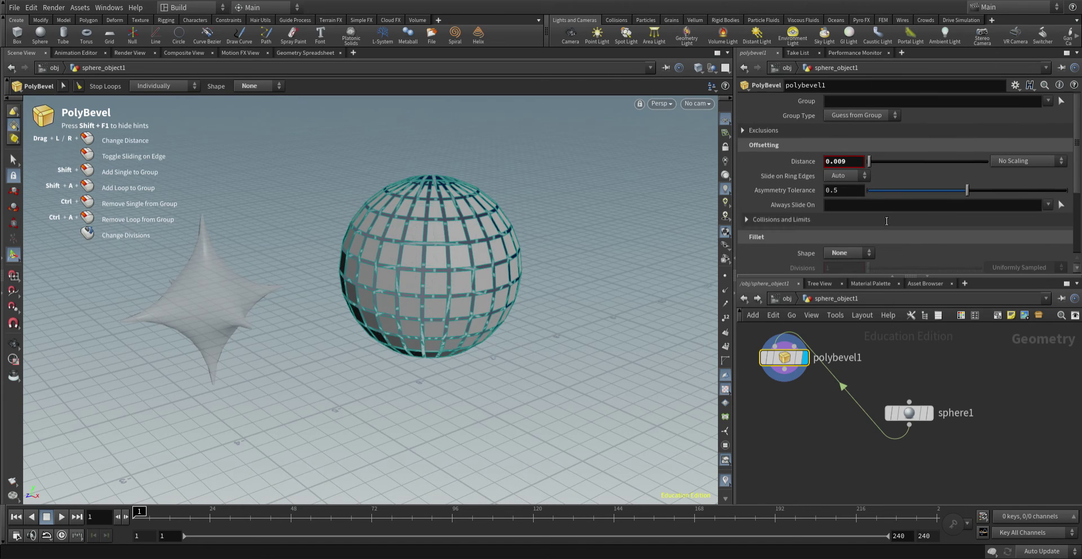
click(855, 253)
click(845, 309)
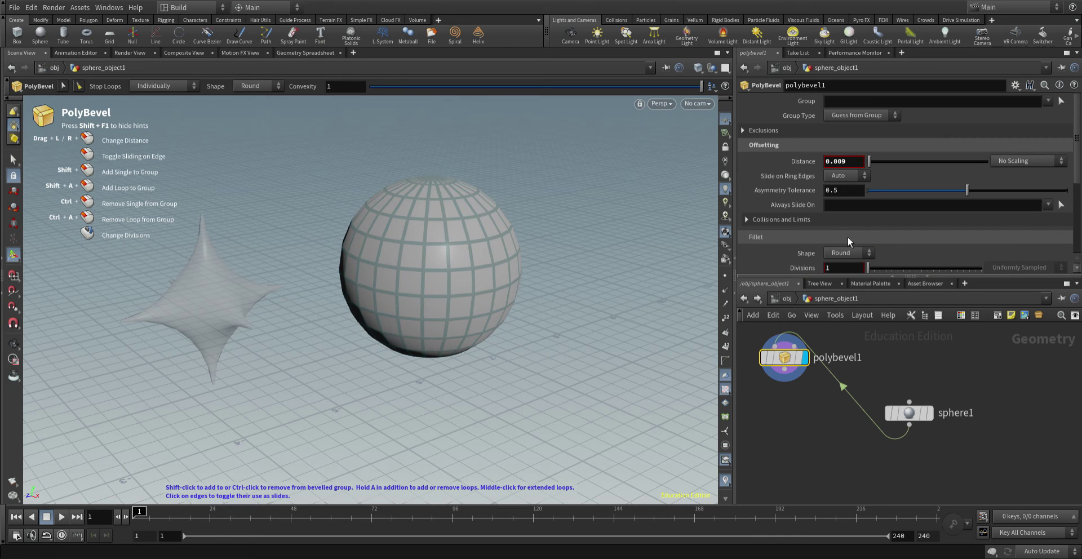
scroll(847, 236, down, 2)
mouse_move(902, 224)
mouse_down()
mouse_move(850, 221)
mouse_move(903, 223)
mouse_up()
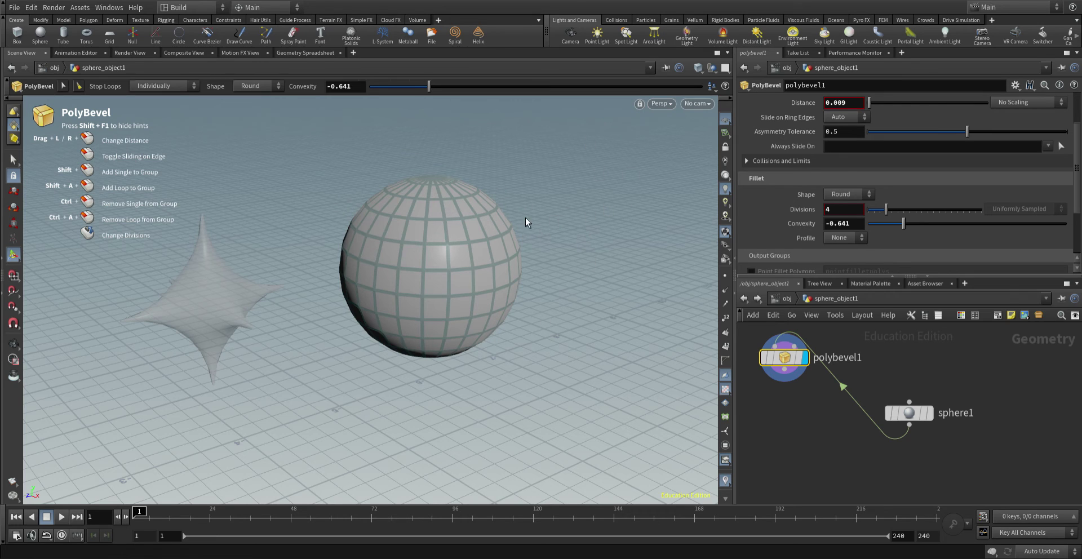
Step: Place a torus in the scene beside the beveled sphere, on the side away from the star-shaped box
key(Escape)
drag(613, 204, 605, 205)
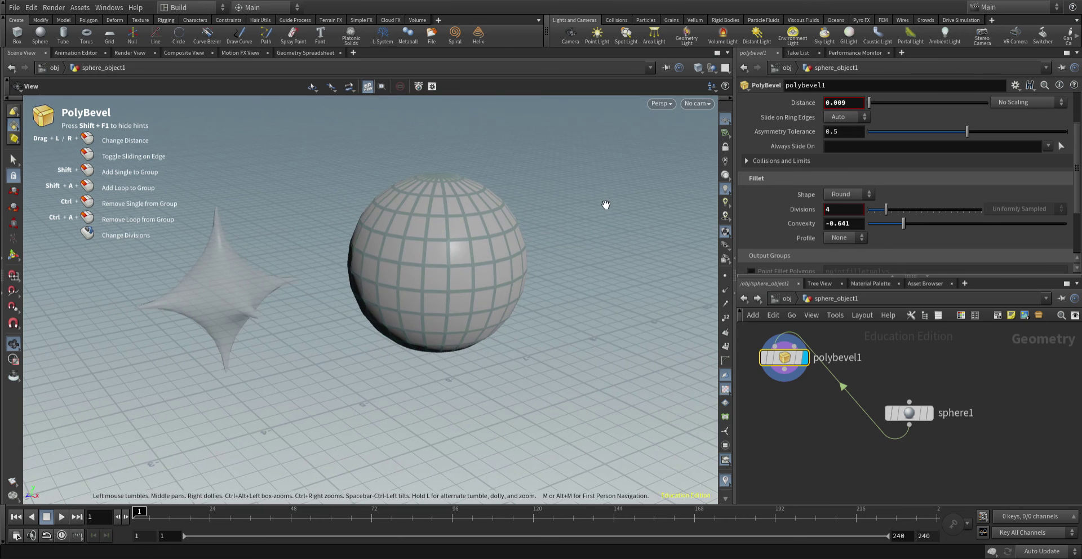
middle_drag(605, 204, 424, 249)
key(Return)
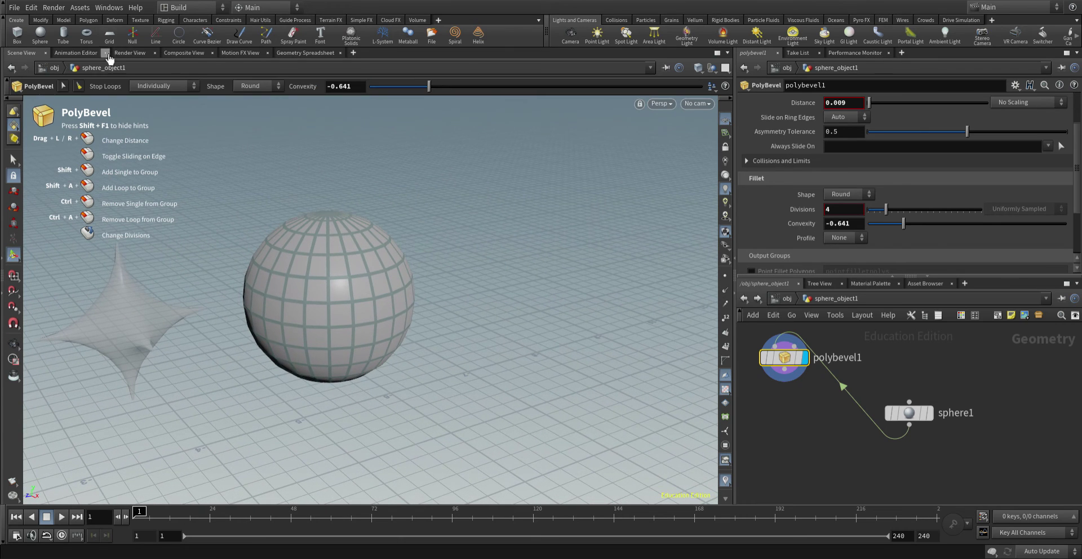
click(86, 34)
click(598, 246)
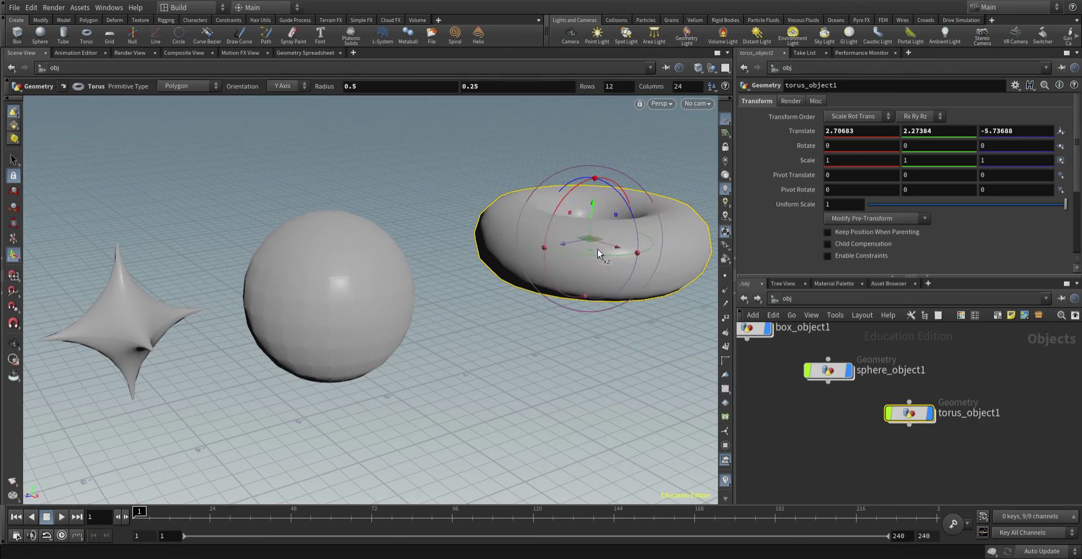
Step: Add a PolyBevel node inside the torus's geometry network and wire the torus's output into its first input
key(Escape)
drag(606, 223, 523, 265)
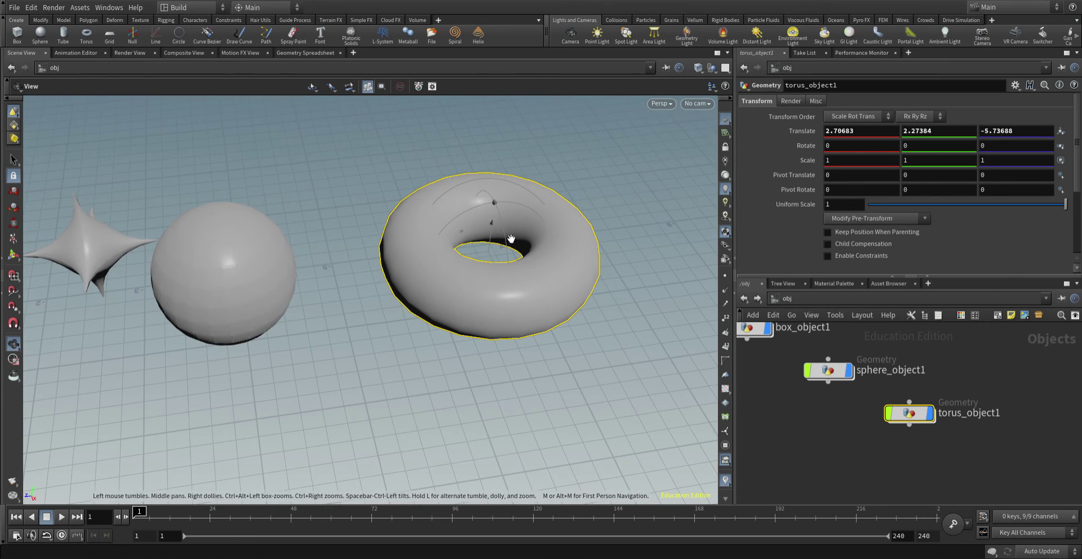
key(Return)
double_click(908, 413)
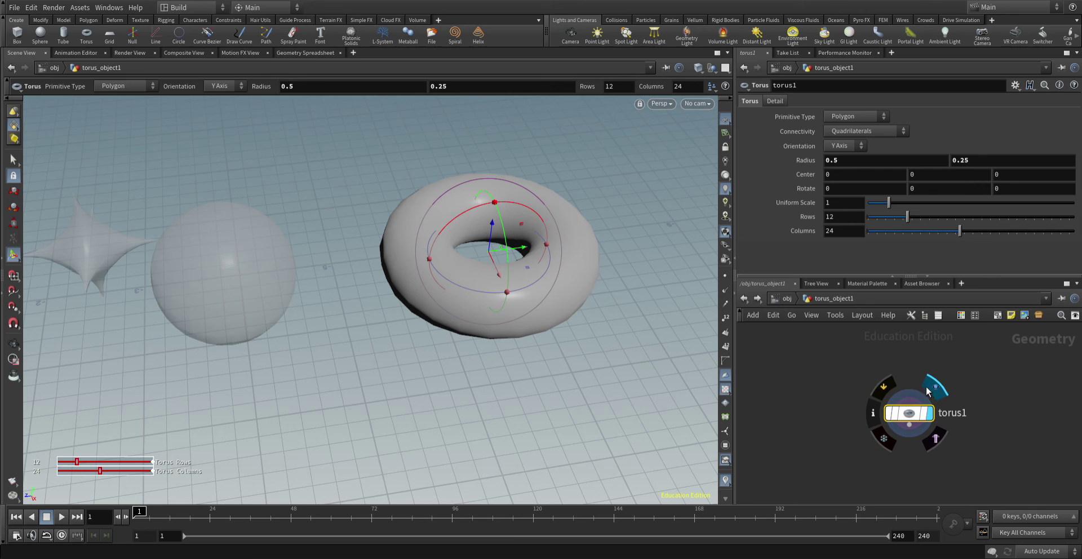
key(Tab)
text(polybevel)
key(Return)
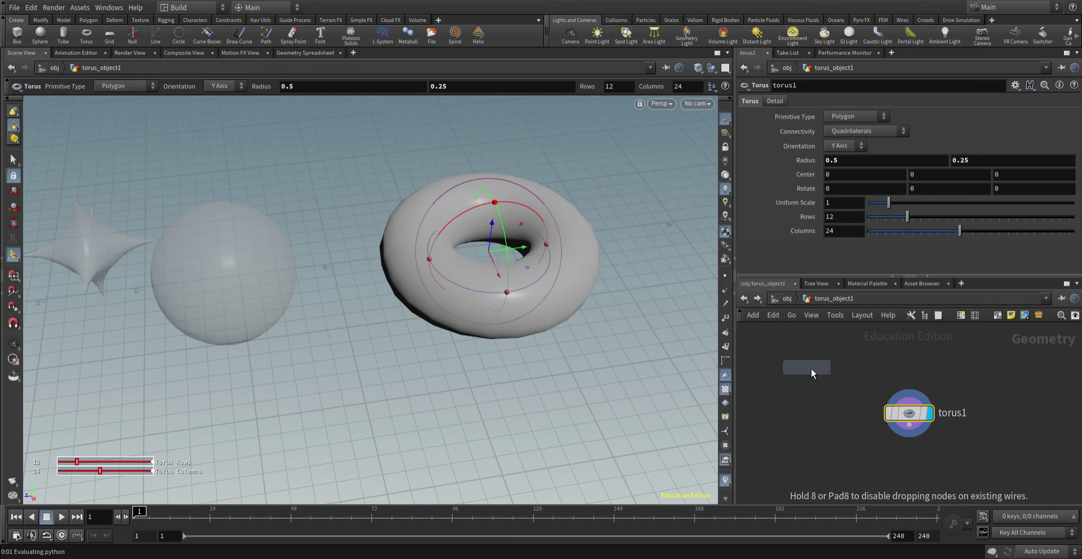
click(810, 368)
click(798, 354)
click(908, 438)
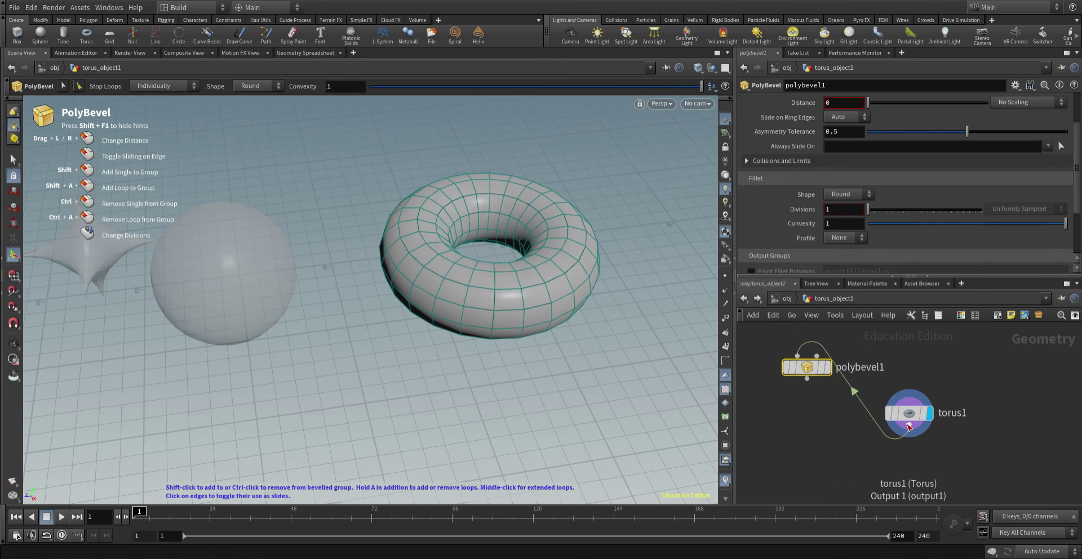
Step: Display the torus's PolyBevel result and bevel its edges with fillet shape None at a distance of 0.019
click(826, 367)
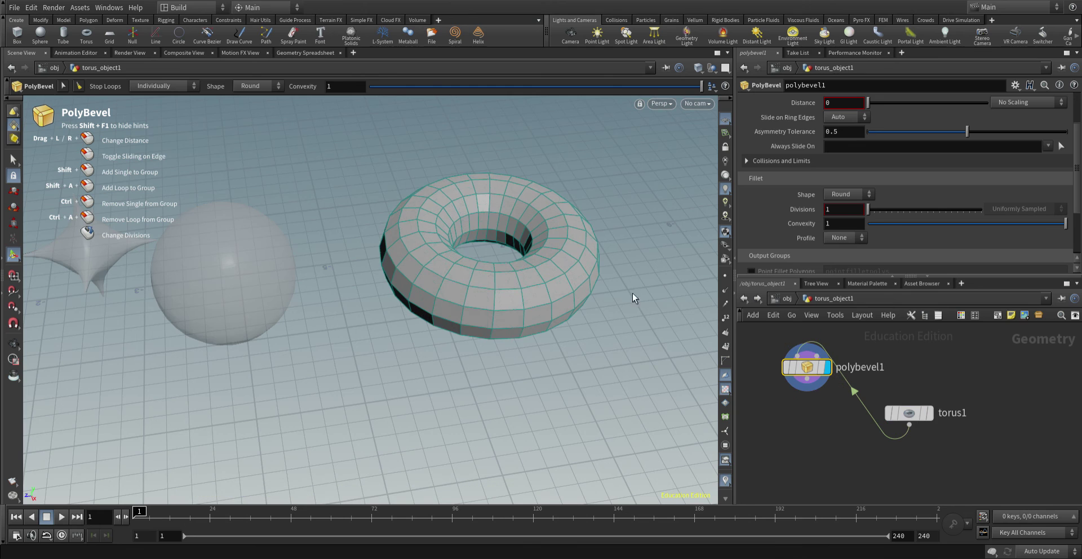
mouse_move(573, 346)
mouse_down()
mouse_move(584, 332)
mouse_move(575, 333)
mouse_up()
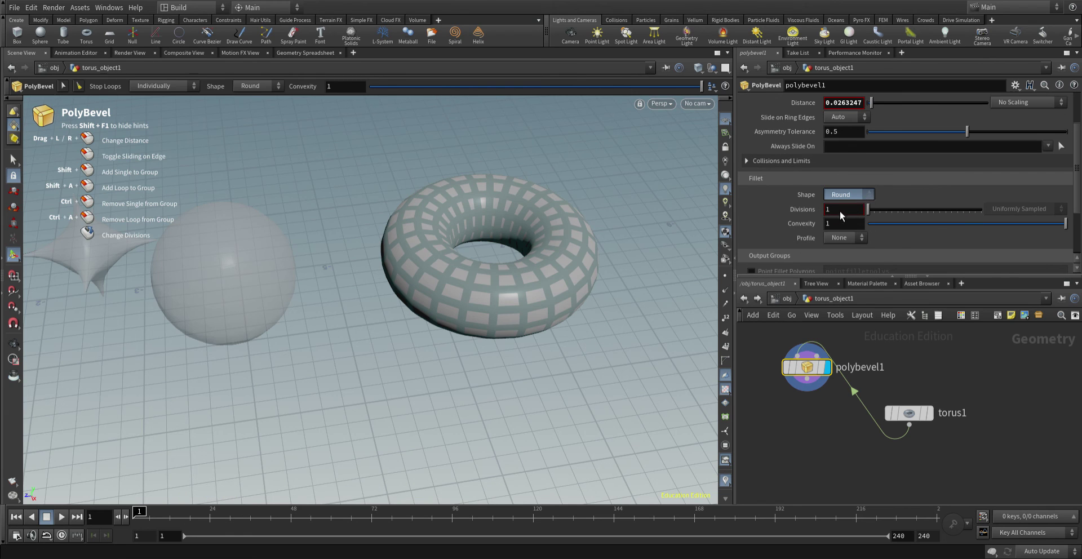
click(848, 195)
click(847, 181)
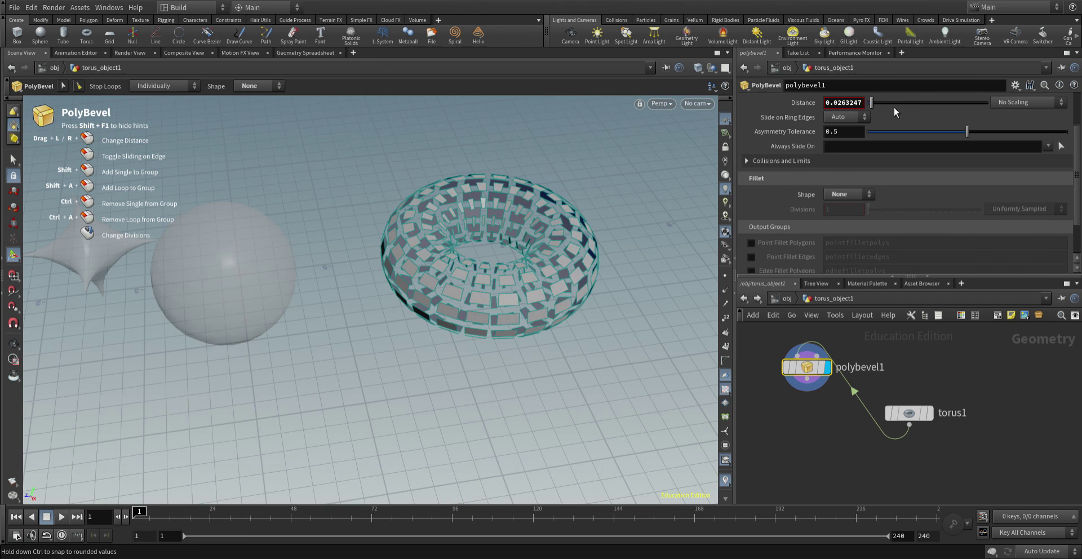
mouse_move(872, 103)
mouse_down()
mouse_move(888, 108)
mouse_move(874, 104)
mouse_up()
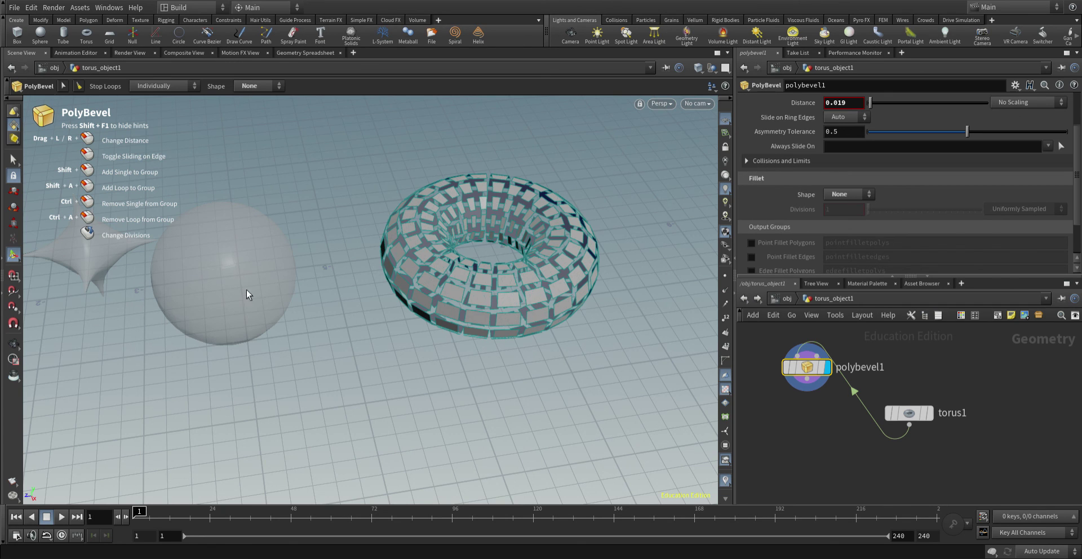
key(Escape)
drag(314, 290, 139, 281)
key(Return)
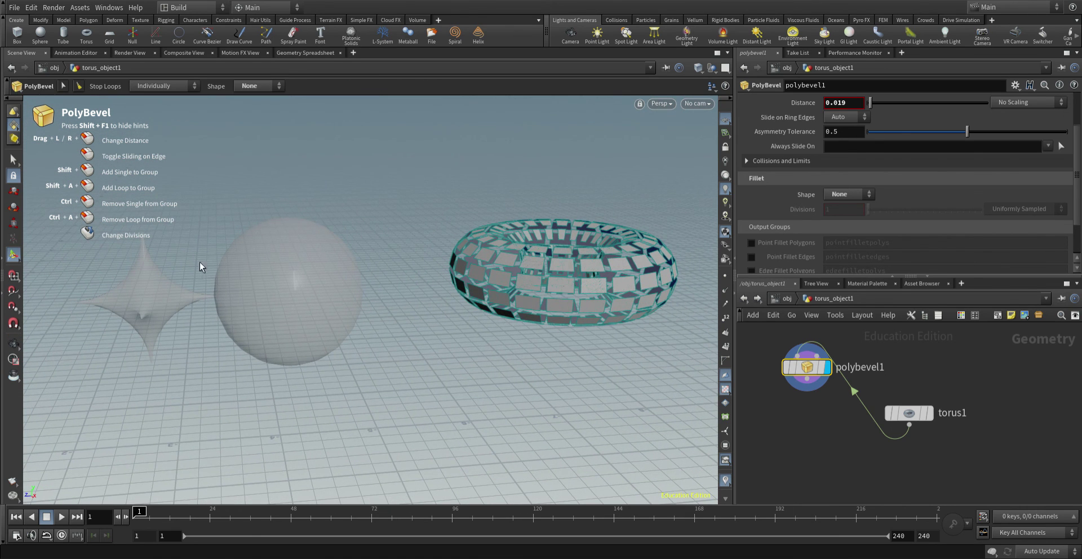